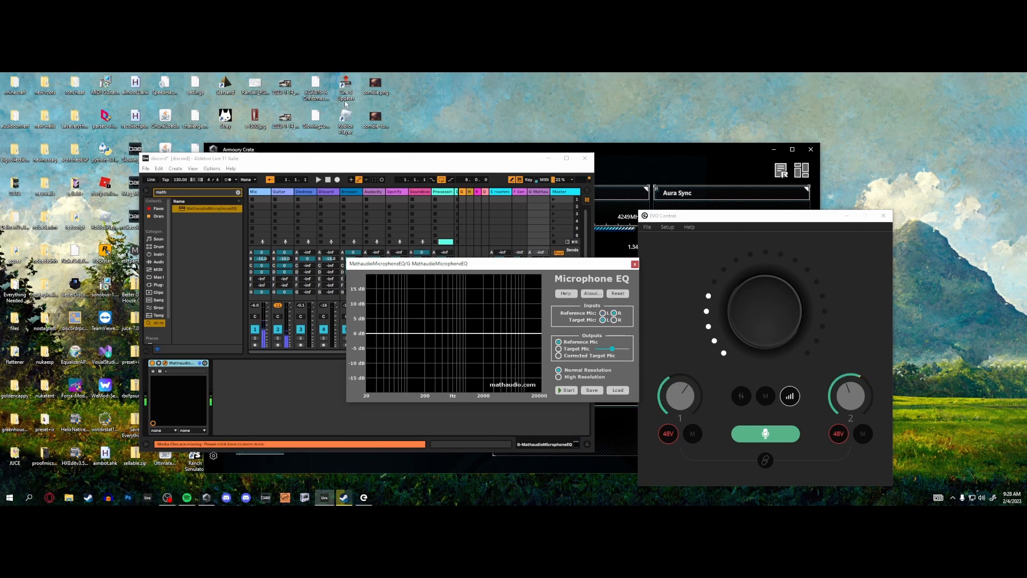
- Pan the Mic and Guitar tracks to opposite sides and capture a high-resolution target mic correction in Microphone EQ
left_click(146, 191)
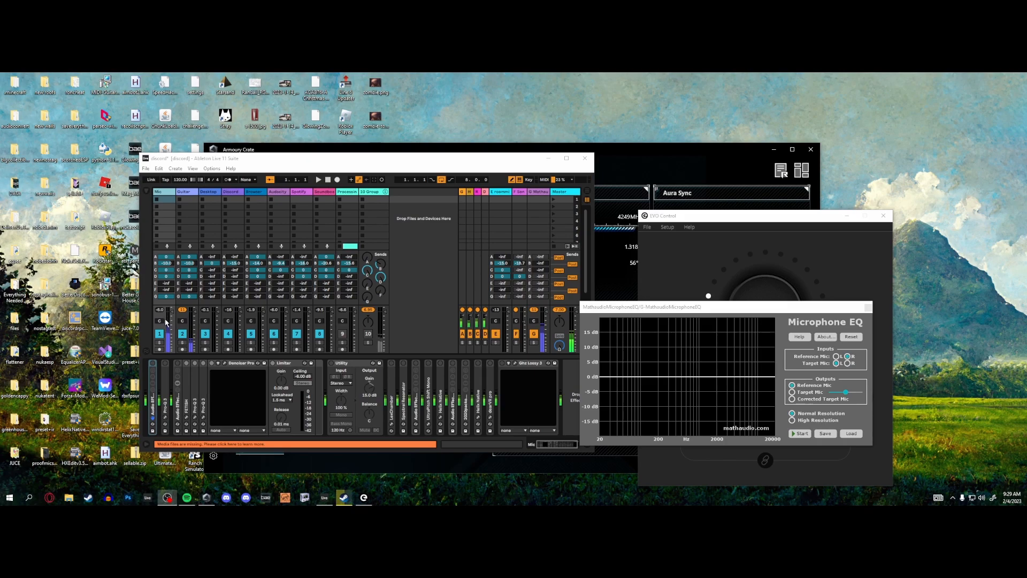
left_click_drag(159, 321, 182, 300)
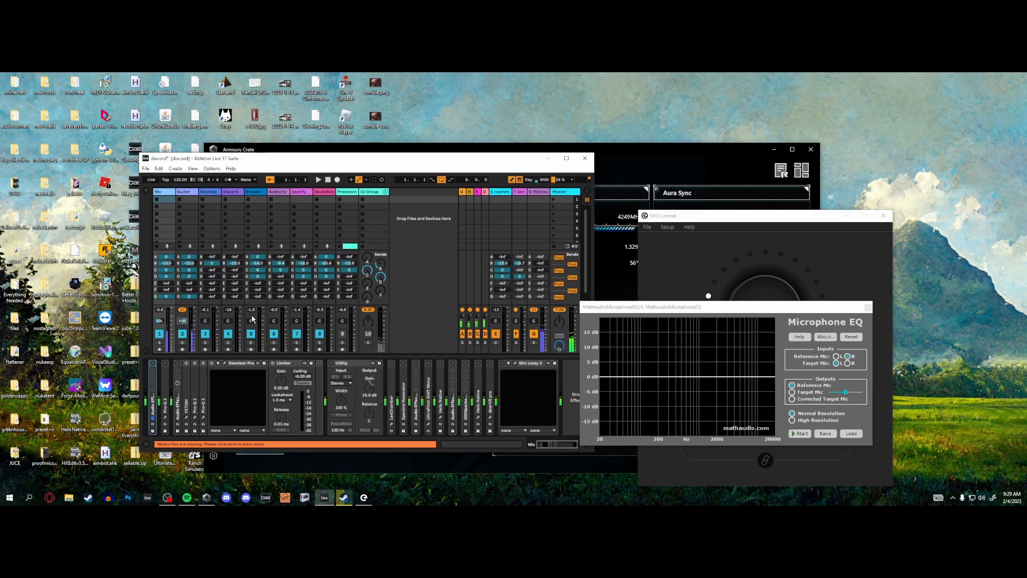
left_click(800, 434)
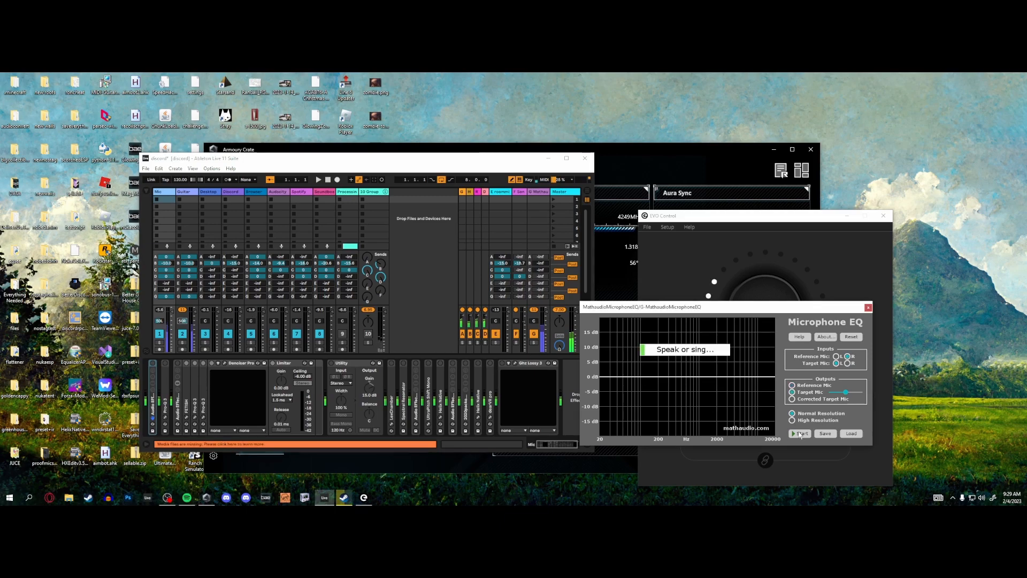
left_click(792, 392)
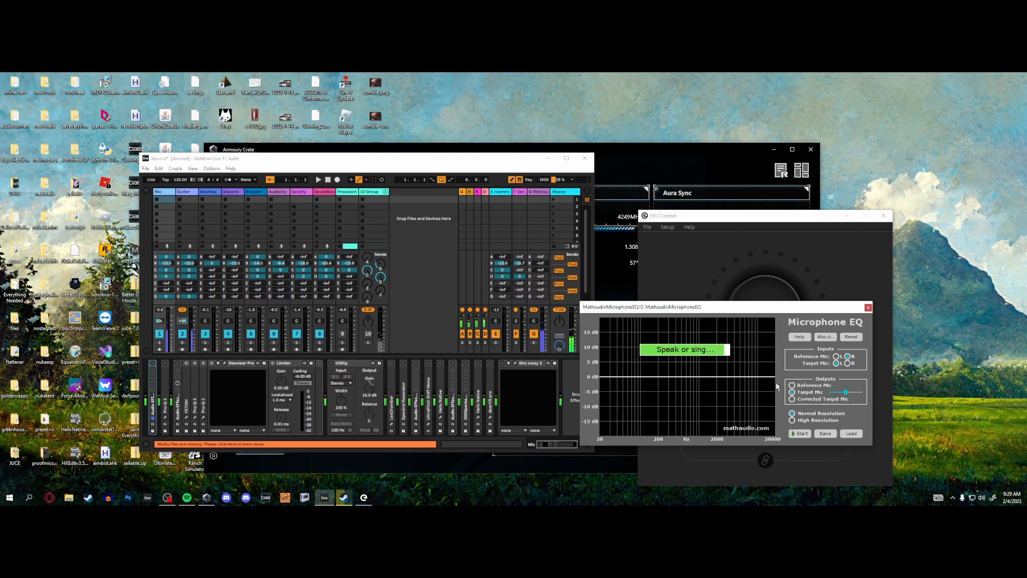
left_click(796, 420)
- Move the Microphone EQ device from return track G to the end of the Mic track's device chain
left_click(539, 192)
right_click(185, 364)
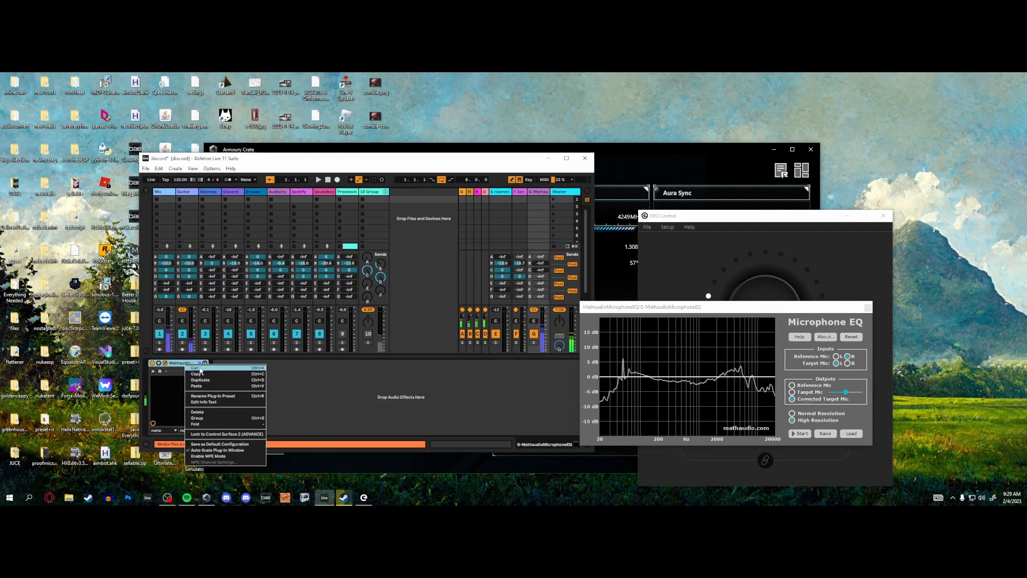
left_click(200, 369)
left_click(165, 193)
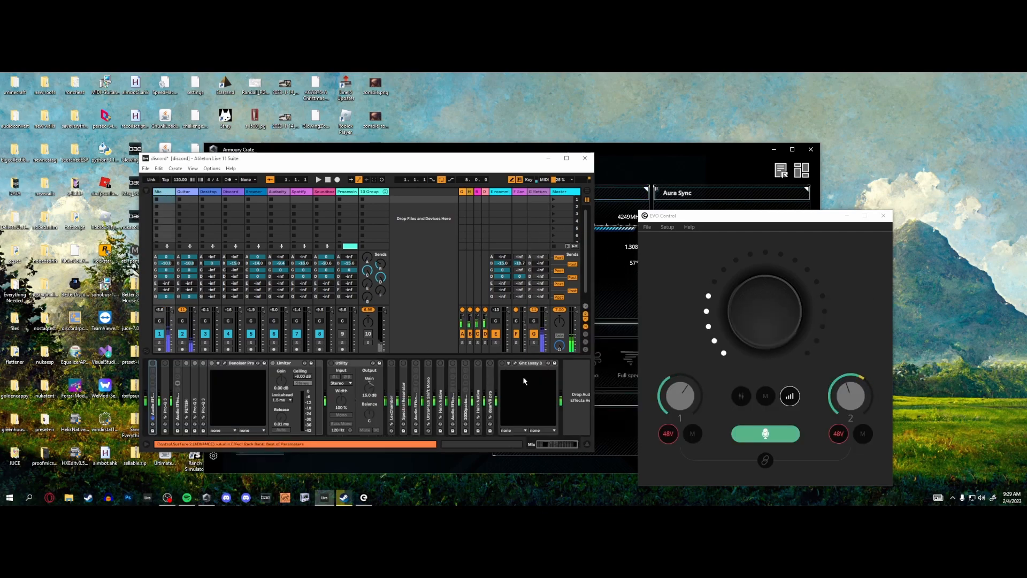
key("ctrl+v")
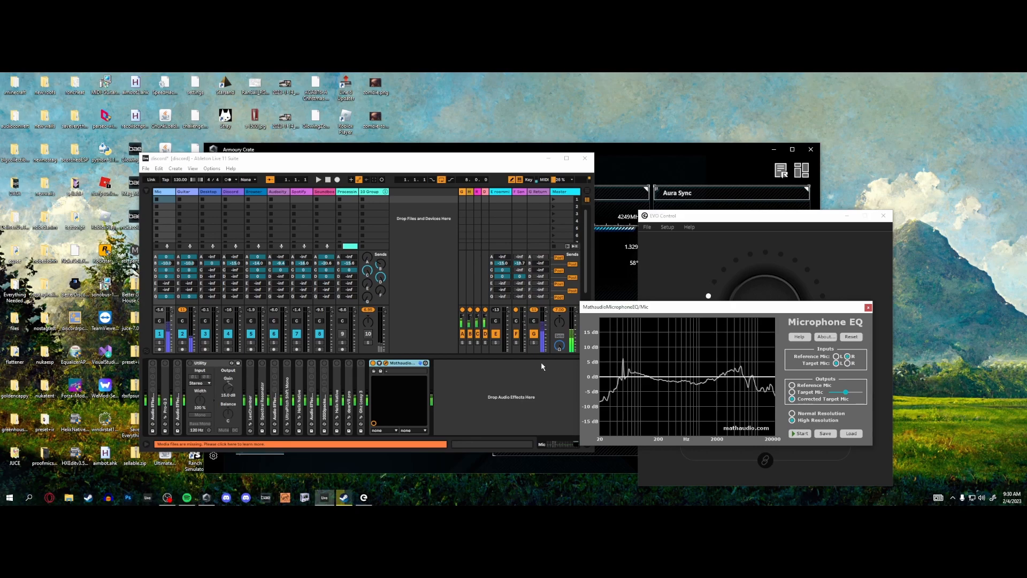
- Add a Utility device to the end of the Guitar track's chain and invert the phase of both channels
left_click(183, 192)
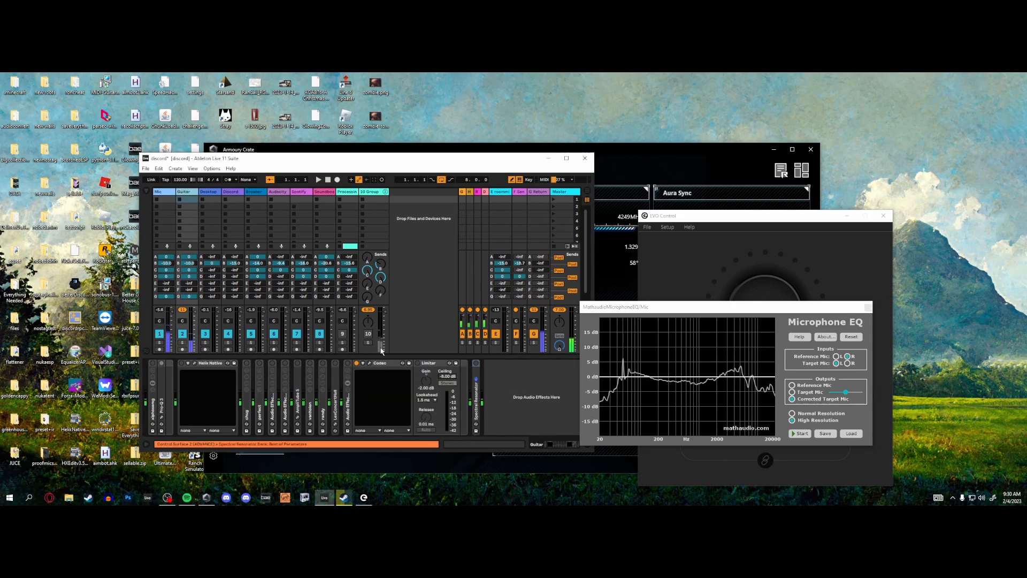
left_click(147, 192)
left_click_drag(194, 208, 505, 380)
left_click(504, 377)
left_click(491, 376)
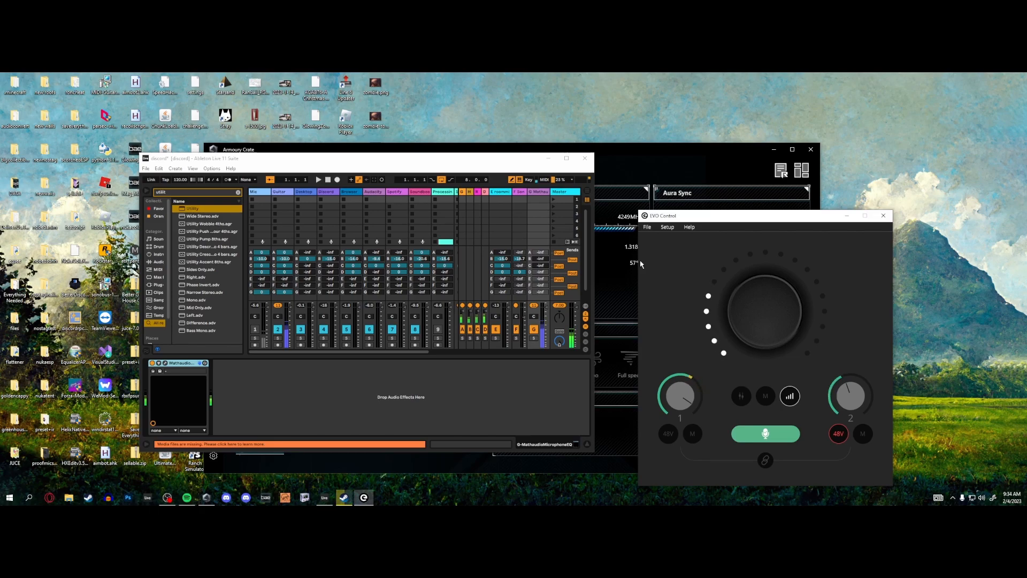
- Activate the Mic track, mute the Guitar track, and display return track G's device chain
left_click(255, 328)
left_click(277, 329)
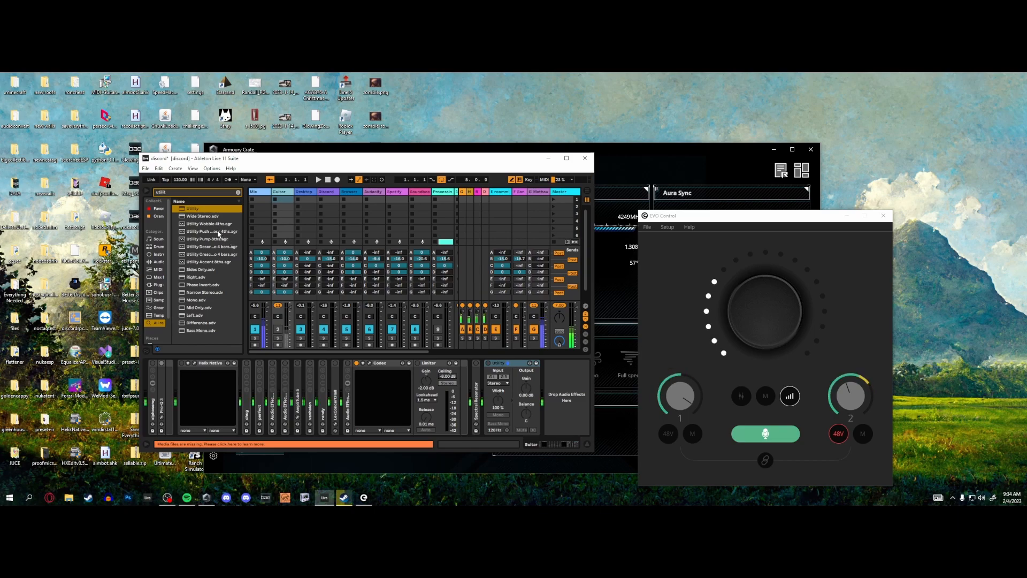
left_click(539, 192)
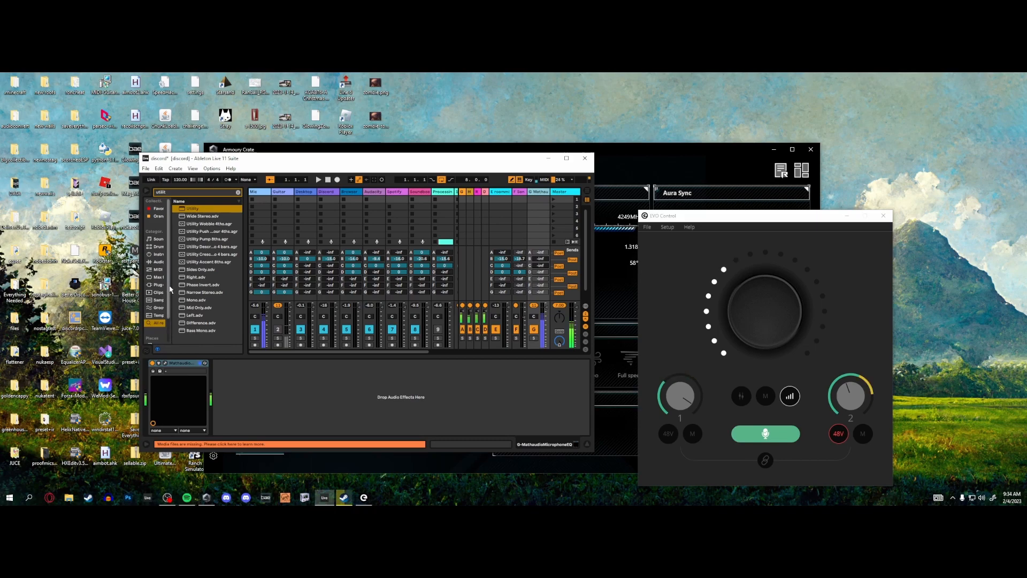
- Pan the Mic and Guitar tracks to opposite sides and reactivate the Guitar track
left_click(271, 320)
left_click_drag(271, 319, 270, 325)
left_click_drag(277, 317, 278, 305)
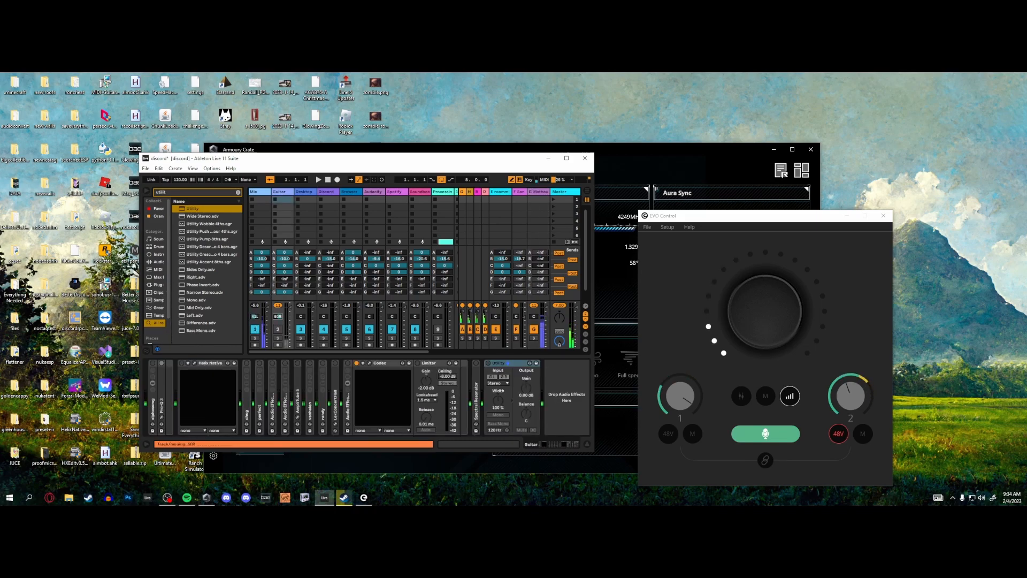
left_click(278, 328)
- Open Microphone EQ on return track G and run a high-resolution measurement with L as reference and R as target
left_click(533, 230)
left_click(165, 362)
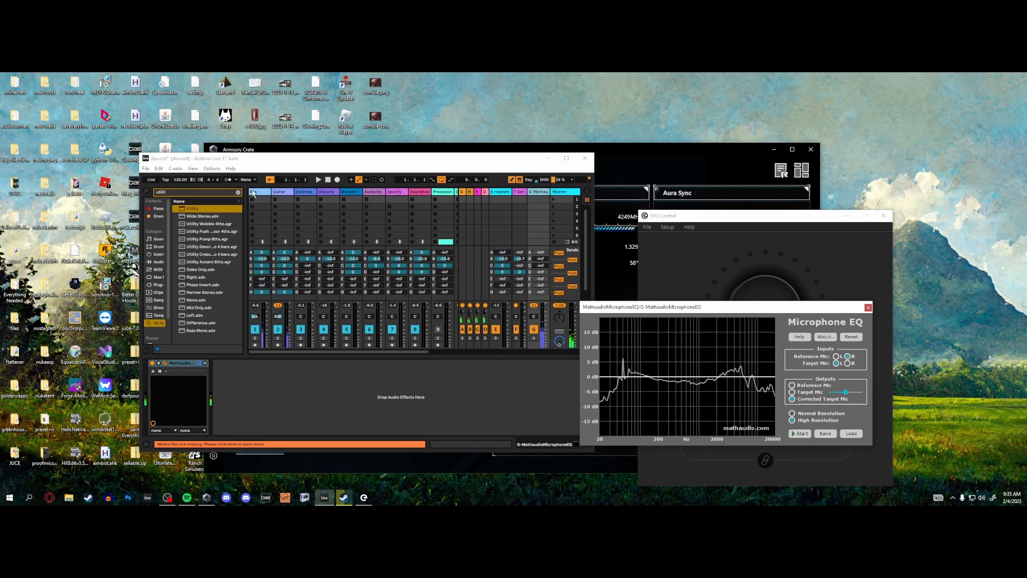
left_click(797, 434)
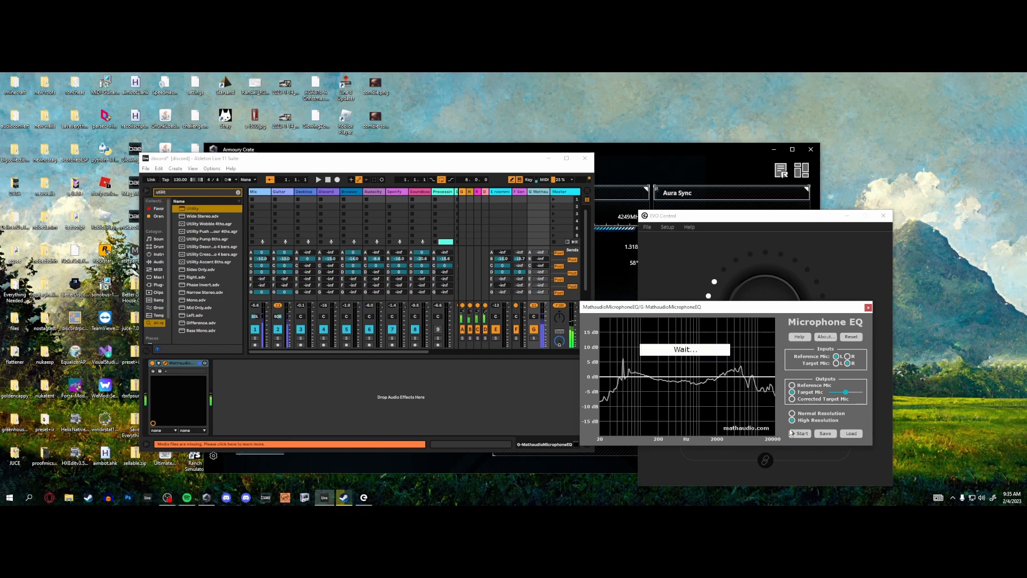
- Move the Microphone EQ from return track G to the Guitar track's chain, directly before the Utility device
right_click(187, 362)
left_click(196, 368)
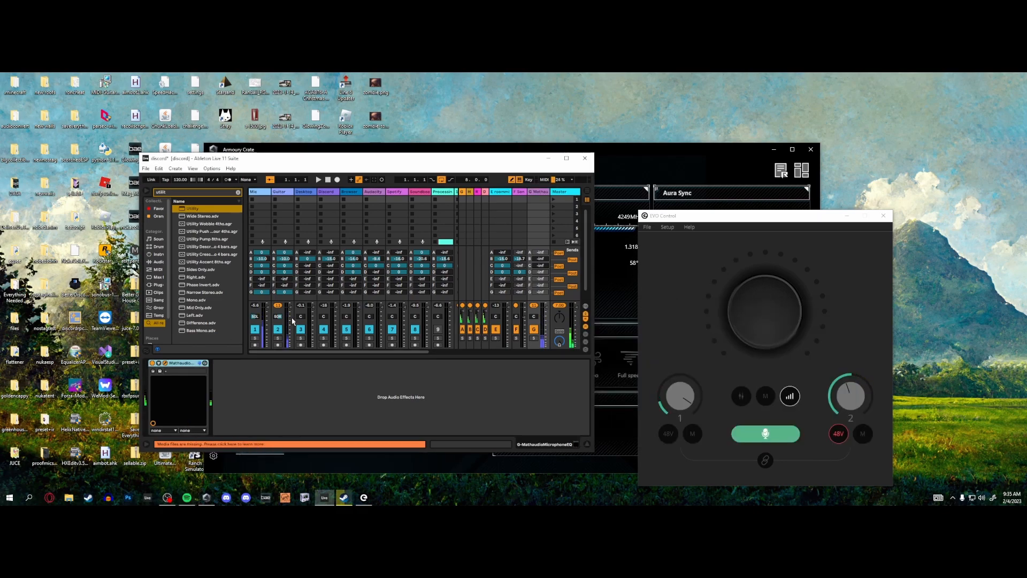
left_click(293, 321)
left_click(543, 363)
left_click_drag(544, 367, 474, 365)
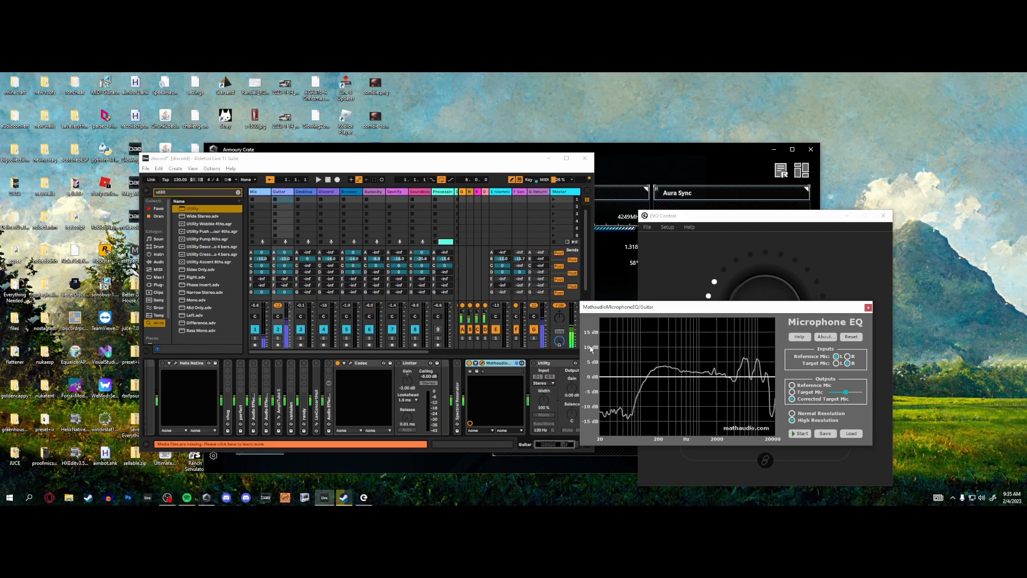
- Switch on the phase-inverting Utility on the Guitar track and undo the last two changes
left_click(531, 365)
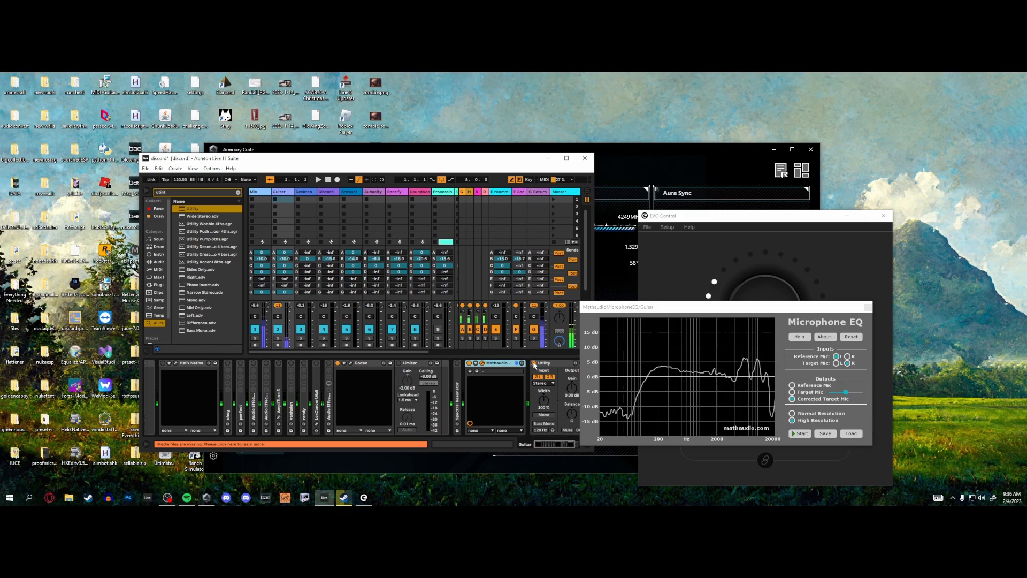
key("ctrl+z")
key("ctrl+z")
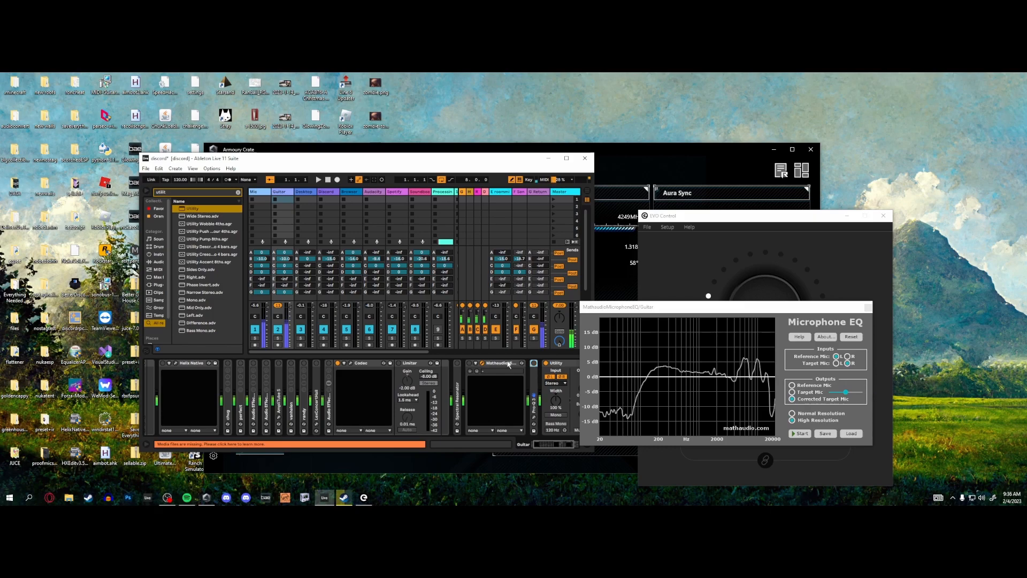
- Toggle the Pro-Q 3 between the Microphone EQ and Utility devices to compare the sound with and without it
left_click(533, 363)
left_click(533, 363)
left_click(496, 364)
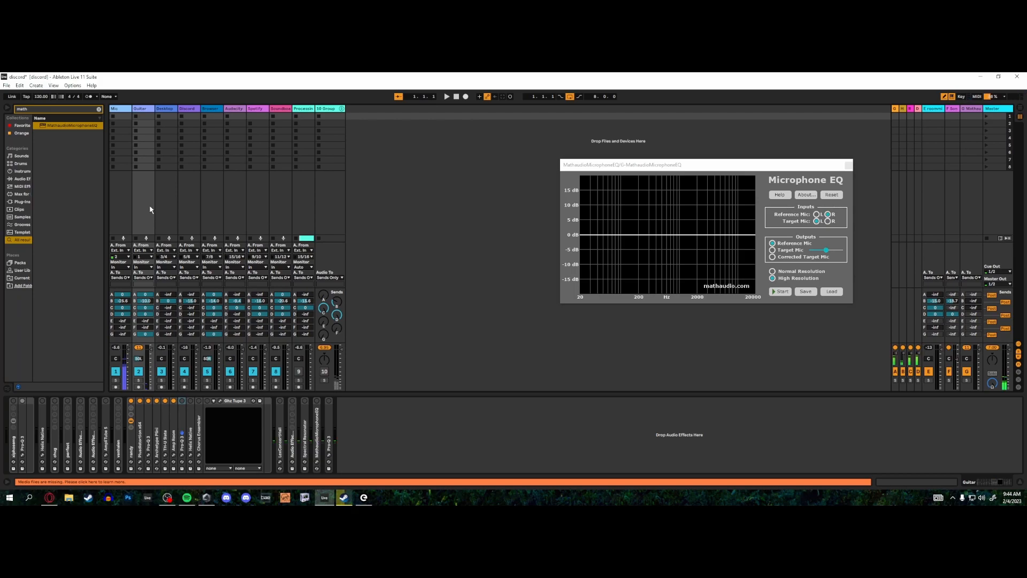
- Run a high-resolution Microphone EQ measurement on return track G with R as reference and L as target
left_click(776, 292)
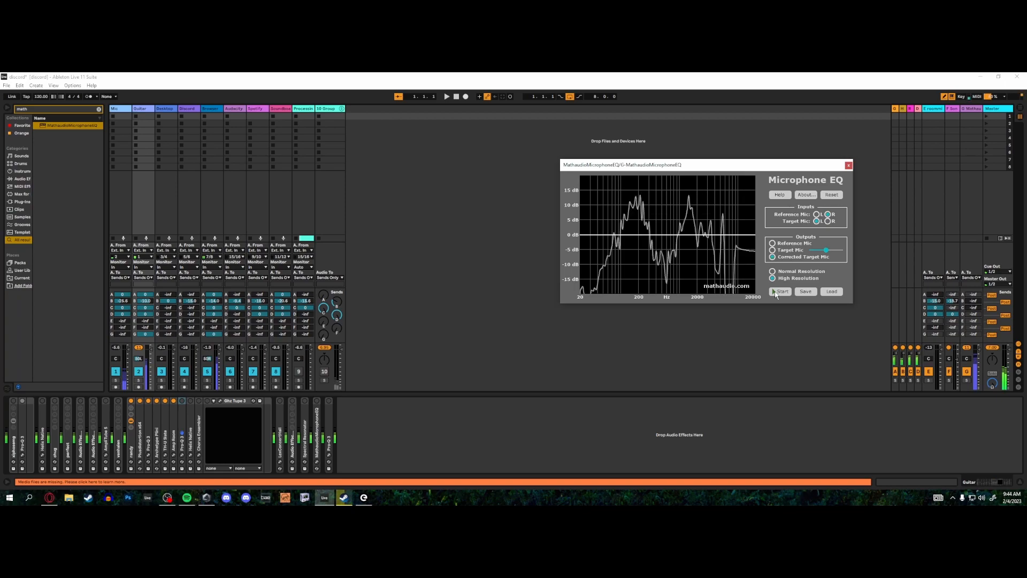
key("alt+Tab")
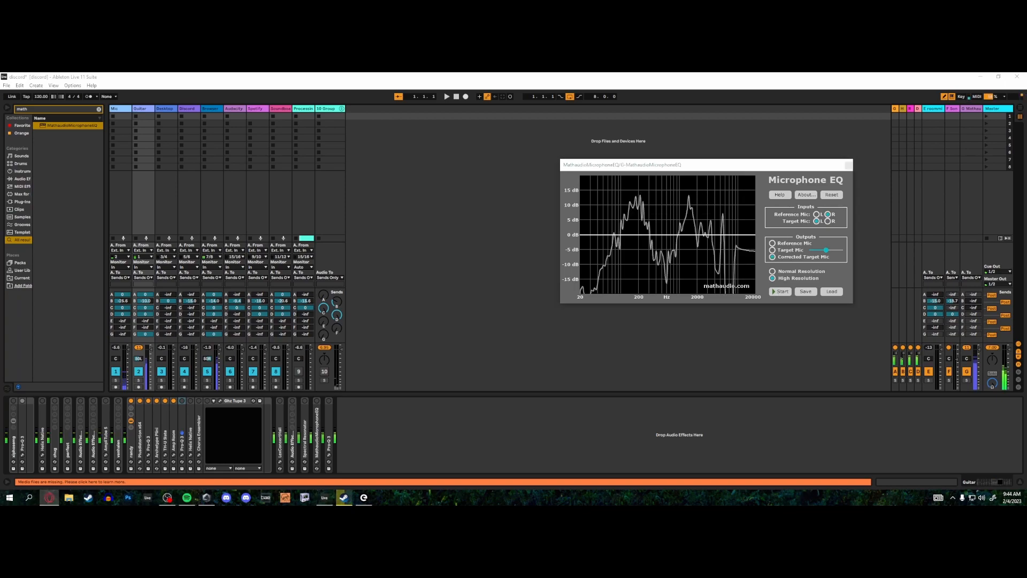
- Move the Microphone EQ from return track G into the Guitar track's chain, between Amp Room and Pro-Q 3
left_click(974, 202)
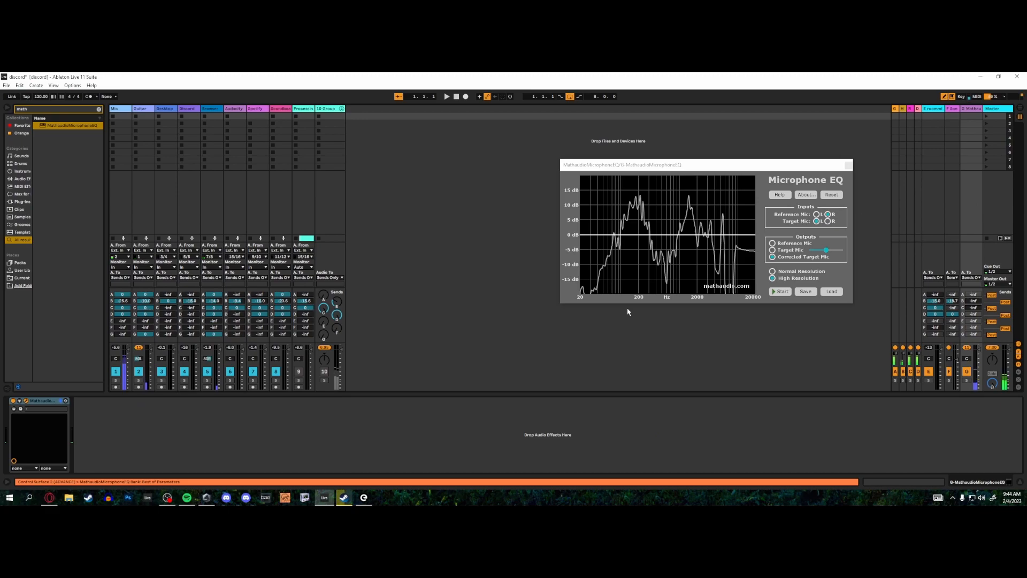
right_click(46, 404)
left_click(66, 309)
left_click(148, 207)
right_click(179, 412)
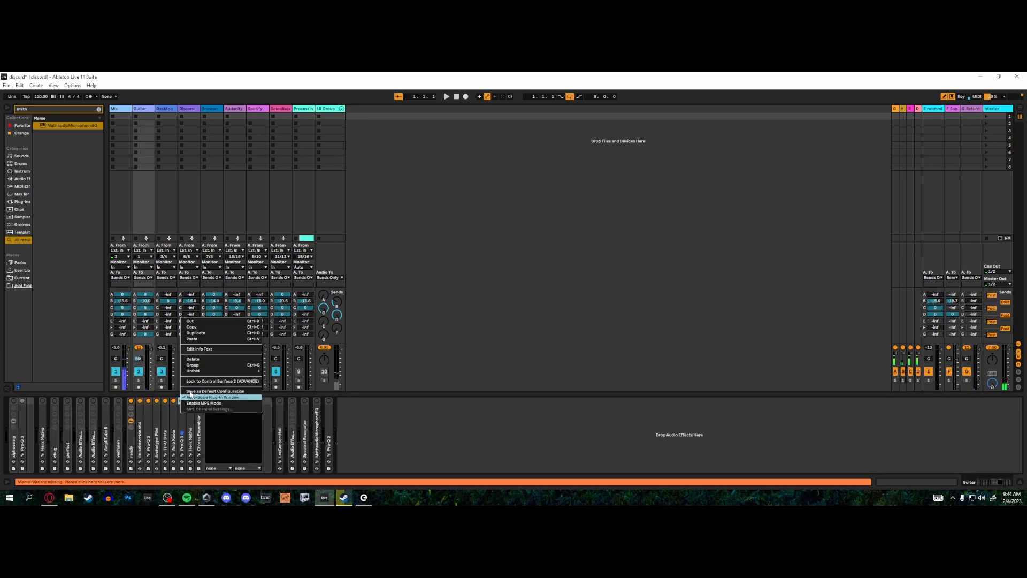
left_click(197, 340)
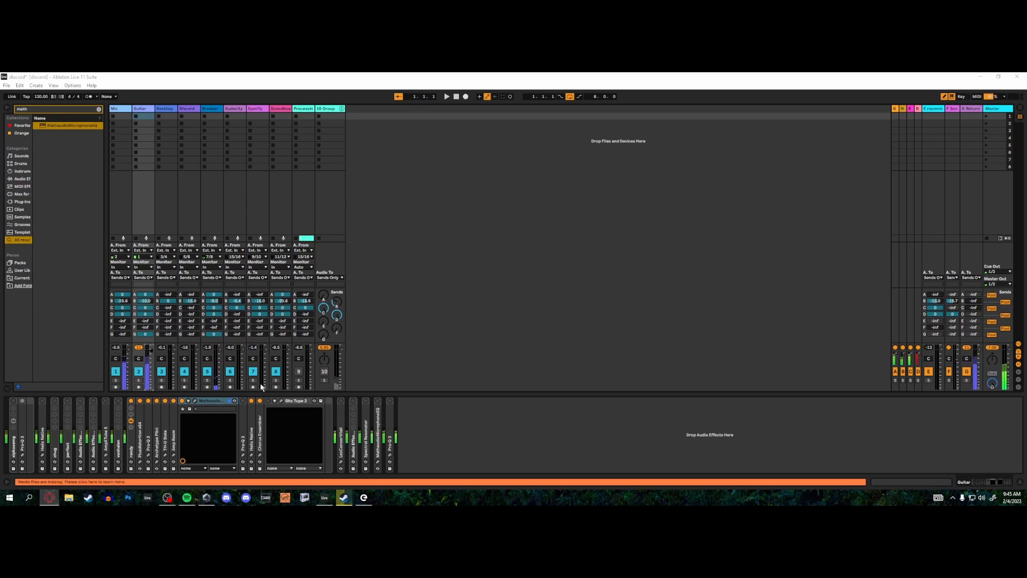
- Compare the Microphone EQ with the adjacent Pro-Q 3 on the Guitar track by alternately bypassing each device
left_click(182, 401)
left_click(242, 401)
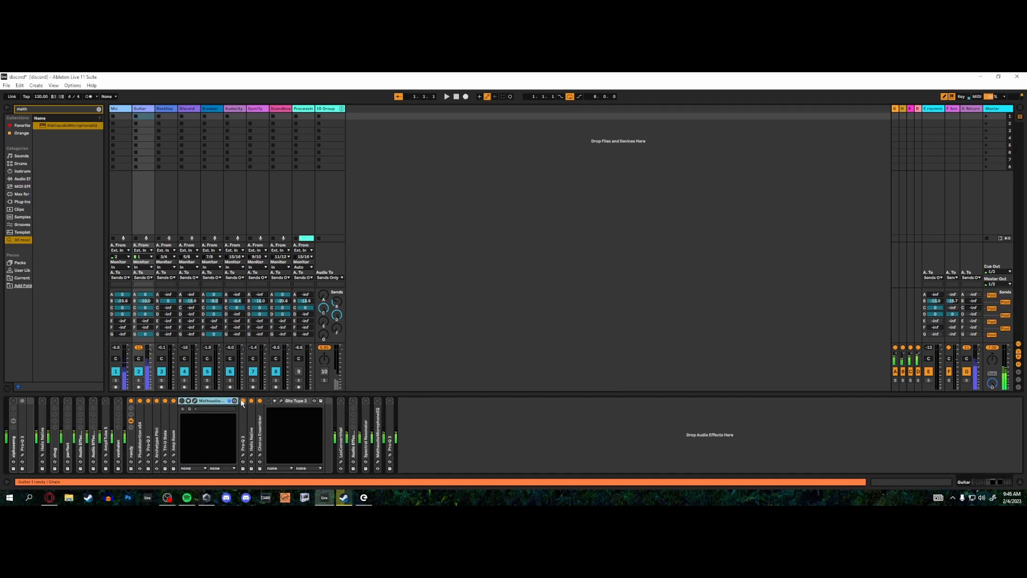
left_click(242, 401)
left_click(182, 401)
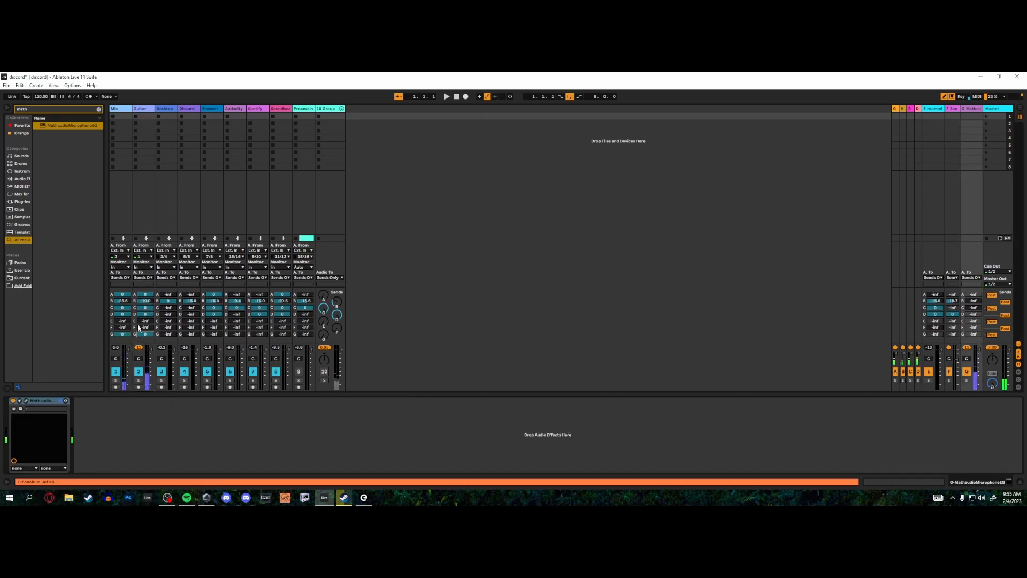
- Set the Mic track's send B to -10 dB
left_click(123, 301)
type("-10")
key("Return")
- Pan the Mic track left and start a normal-resolution measurement in Microphone EQ on return track G
left_click(142, 211)
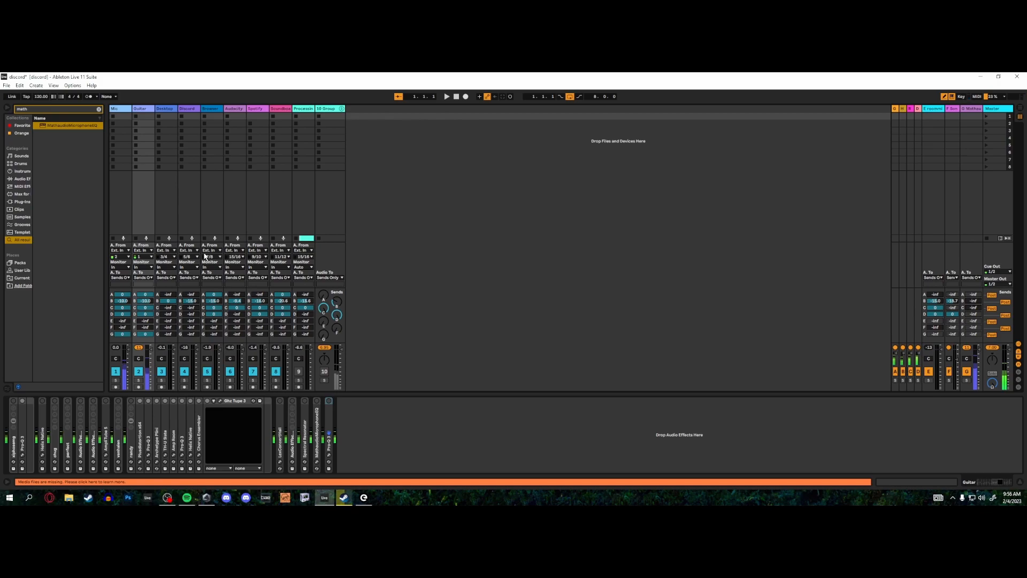
left_click_drag(115, 358, 116, 387)
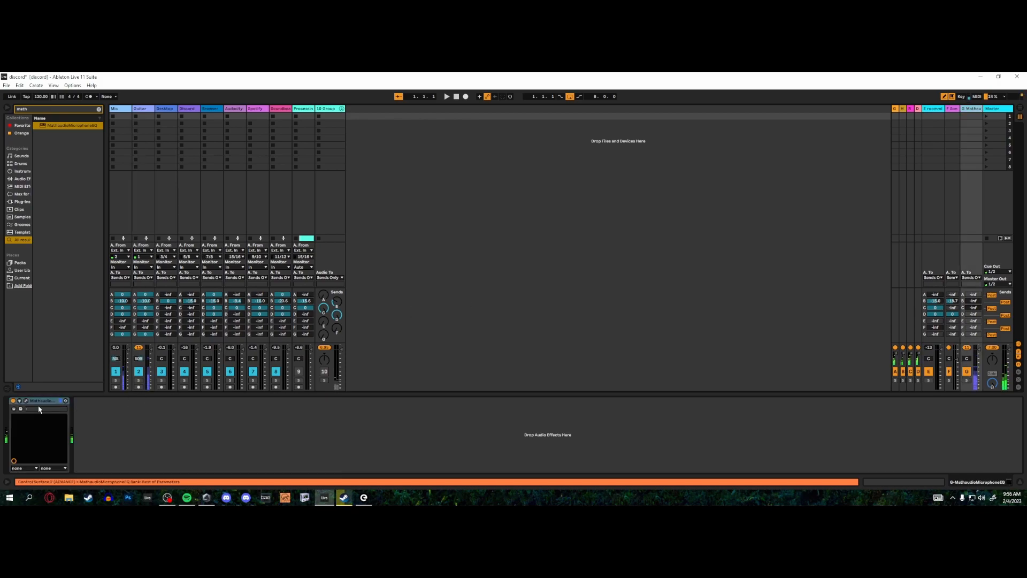
left_click(38, 409)
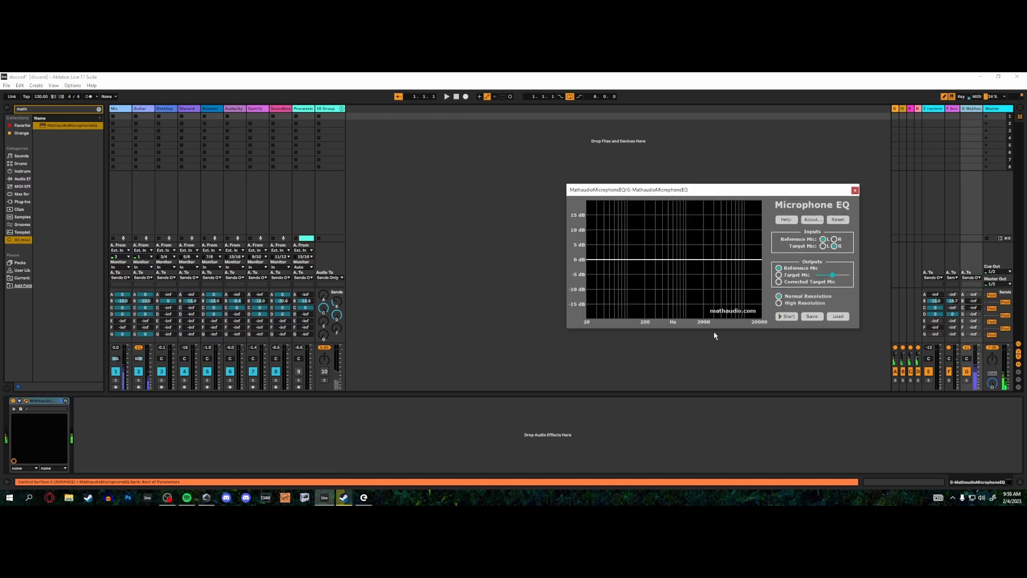
left_click(790, 328)
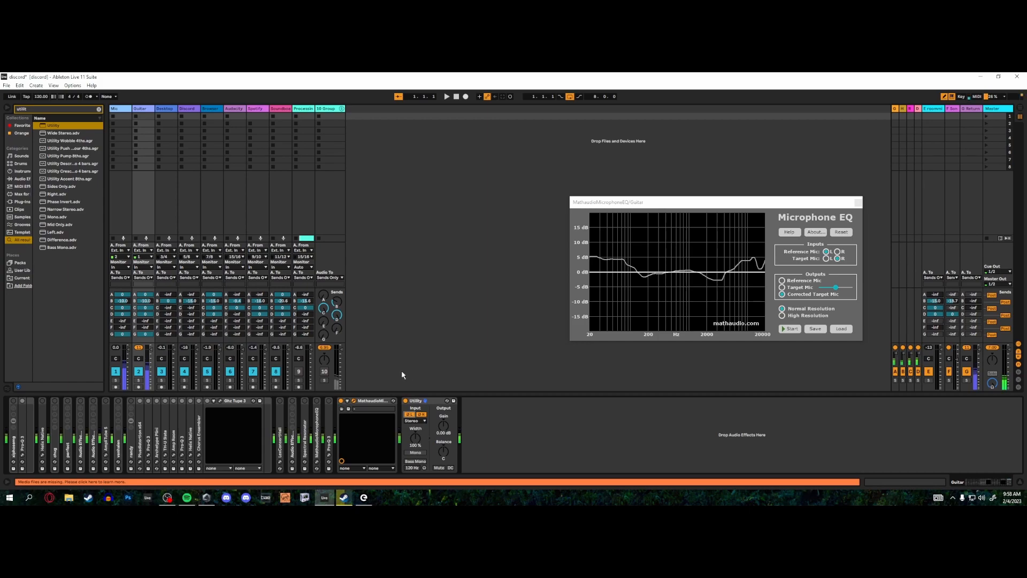
- Remove the Utility device from the Guitar track's chain, mute the Mic track, and display its device chain
right_click(416, 402)
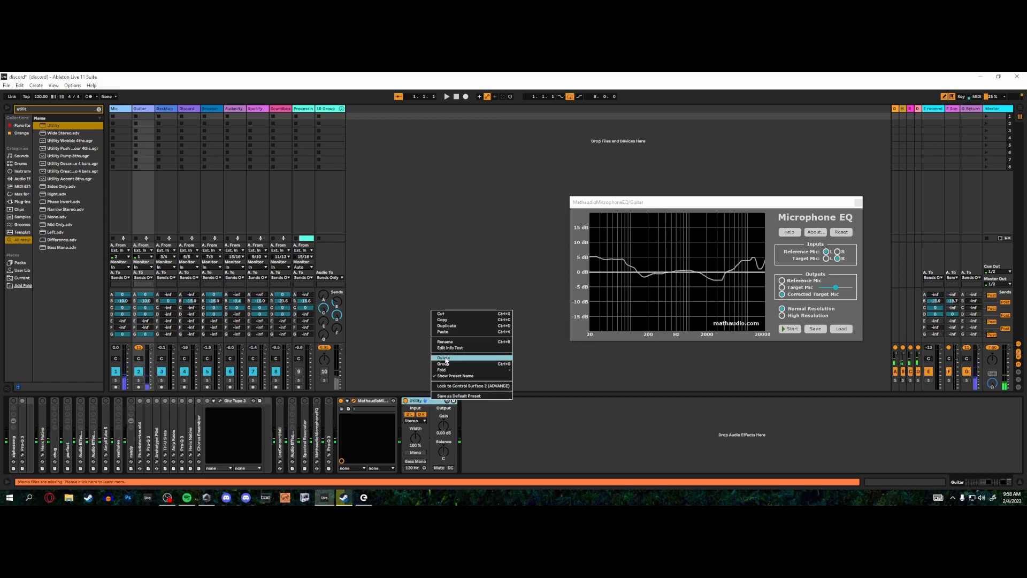
left_click(436, 329)
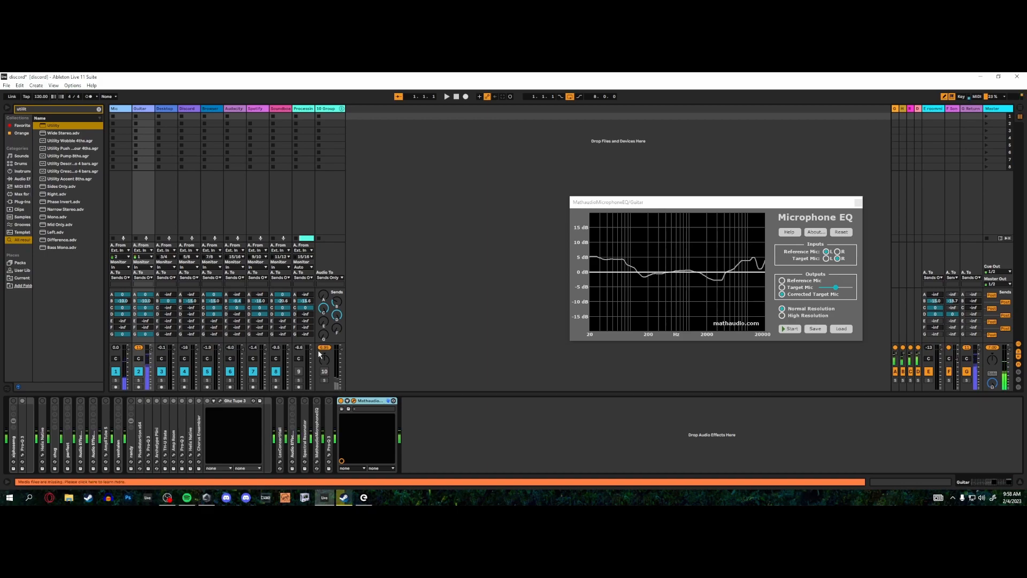
left_click(115, 371)
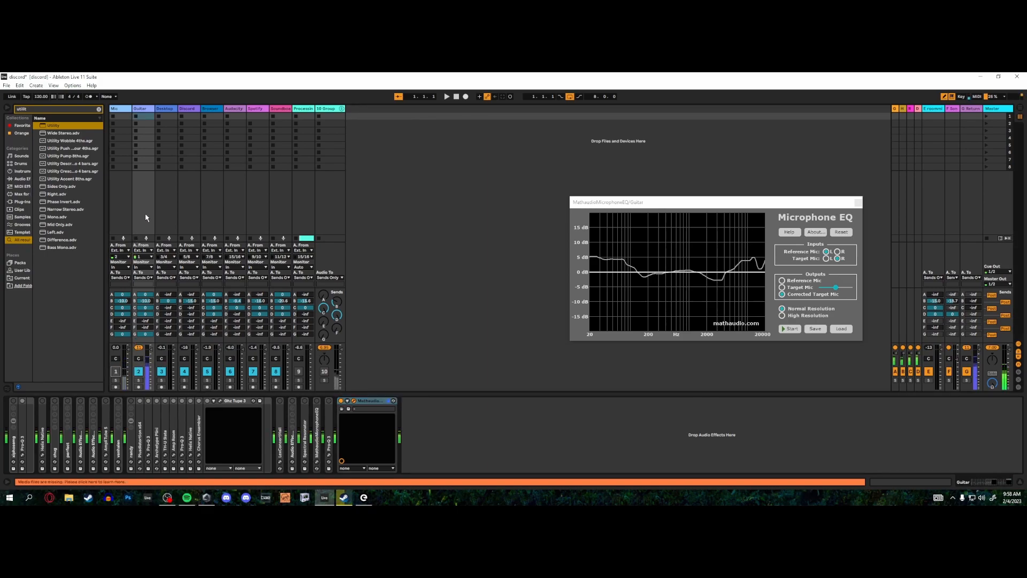
left_click(126, 194)
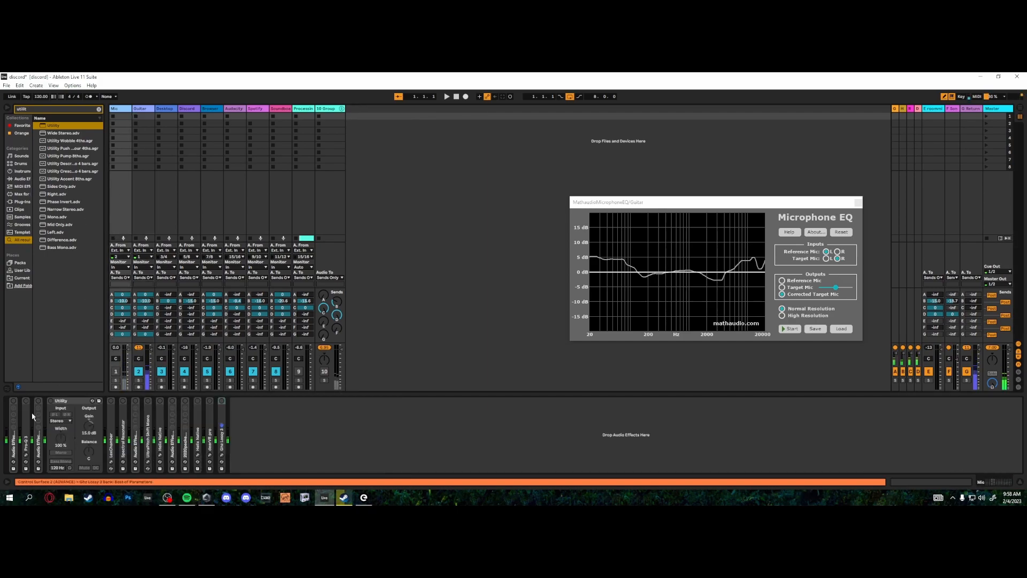
- Copy the Pro-Q 3 from the Mic track and paste it after the Microphone EQ on the Guitar track
right_click(28, 413)
left_click(45, 326)
left_click(144, 204)
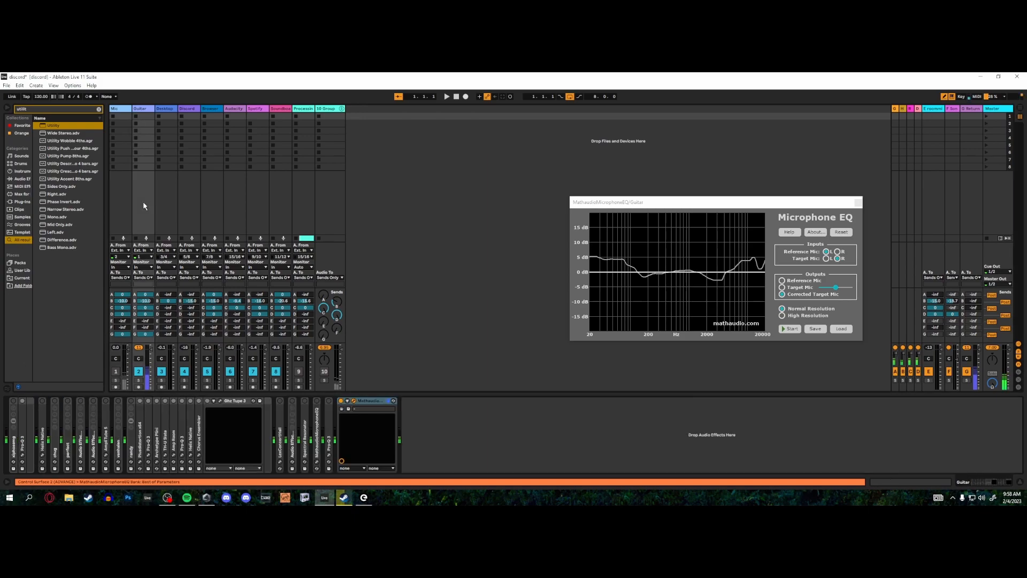
left_click(427, 410)
key("ctrl+v")
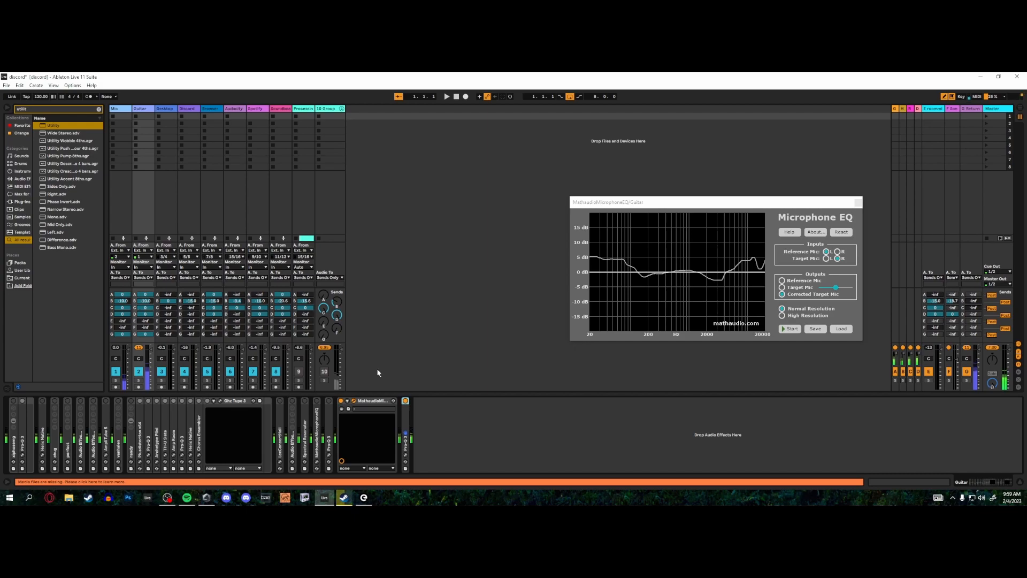
- Add a Utility after the Pro-Q 3 on the Guitar track, invert the phase of both channels, and toggle the device's bypass
left_click_drag(68, 126, 427, 412)
left_click(433, 414)
left_click(421, 414)
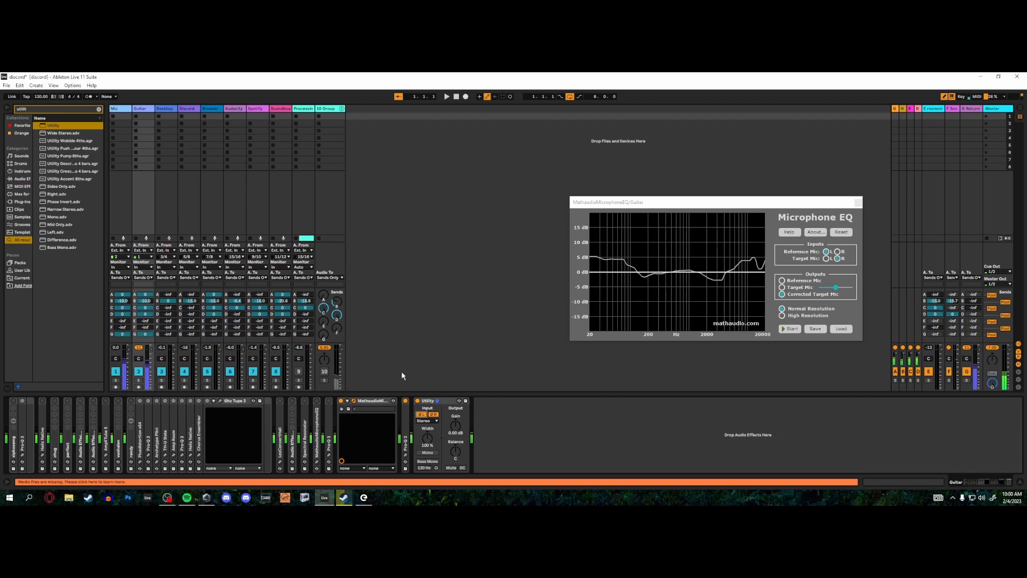
left_click(417, 401)
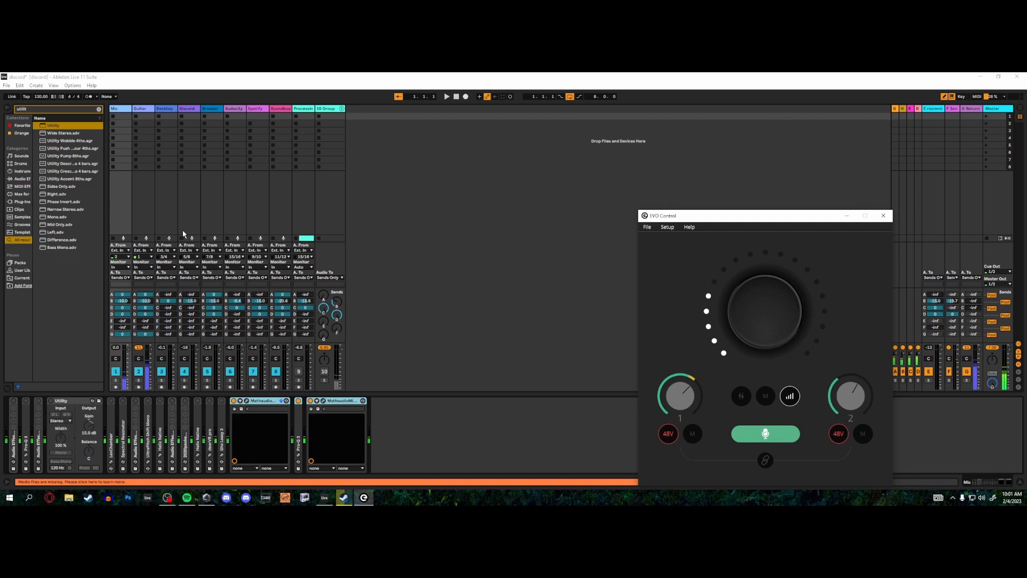
- Try inverting both channels' phase with a Utility at the end of the Mic track's chain, and remove that device
left_click(124, 192)
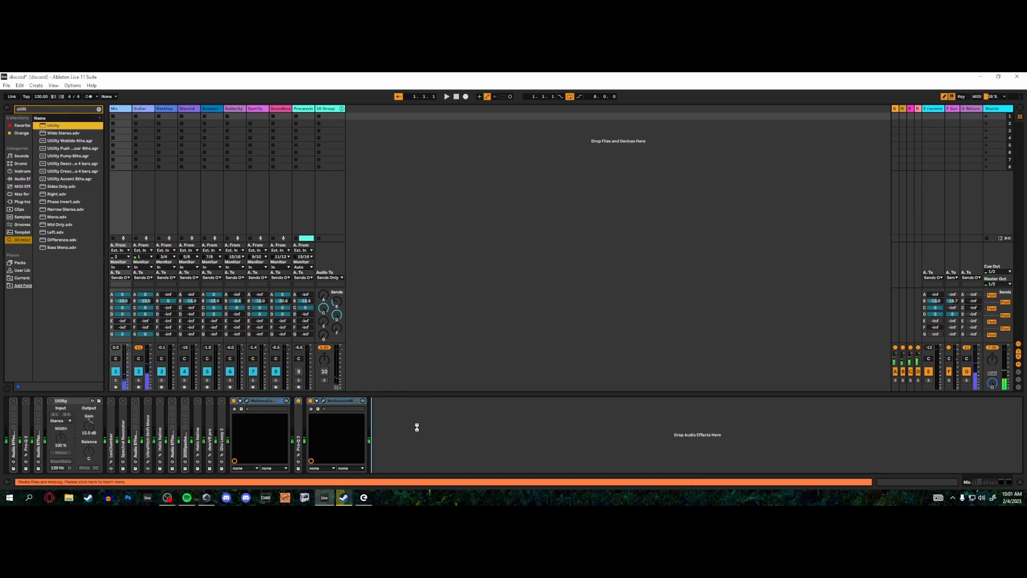
left_click_drag(415, 421, 413, 420)
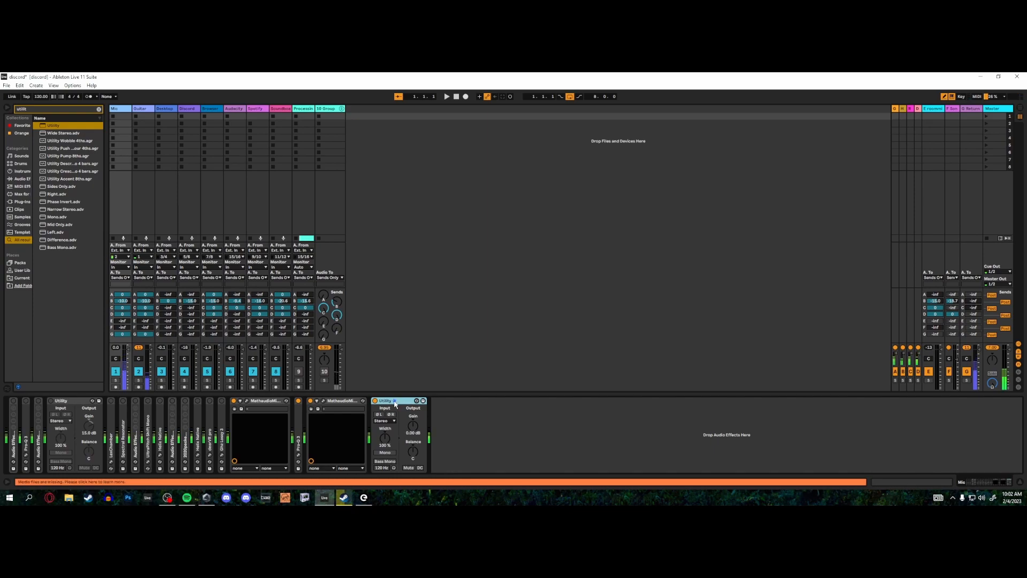
left_click(381, 416)
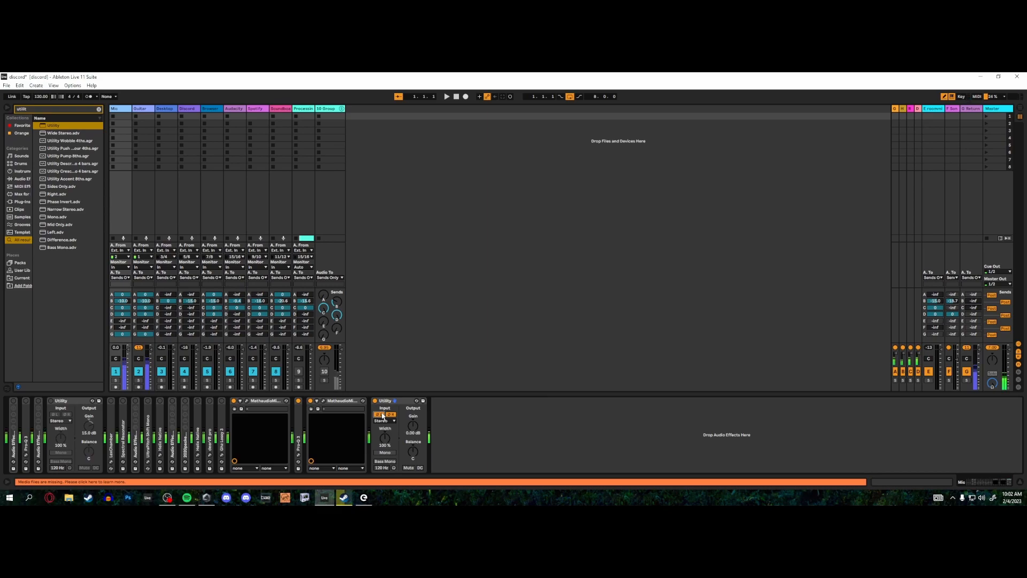
right_click(384, 405)
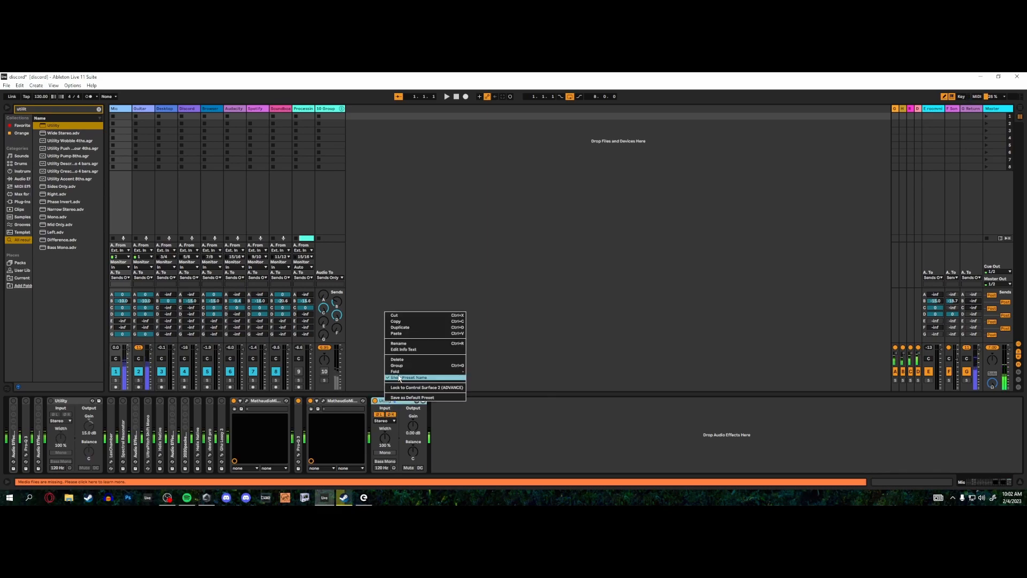
left_click(422, 344)
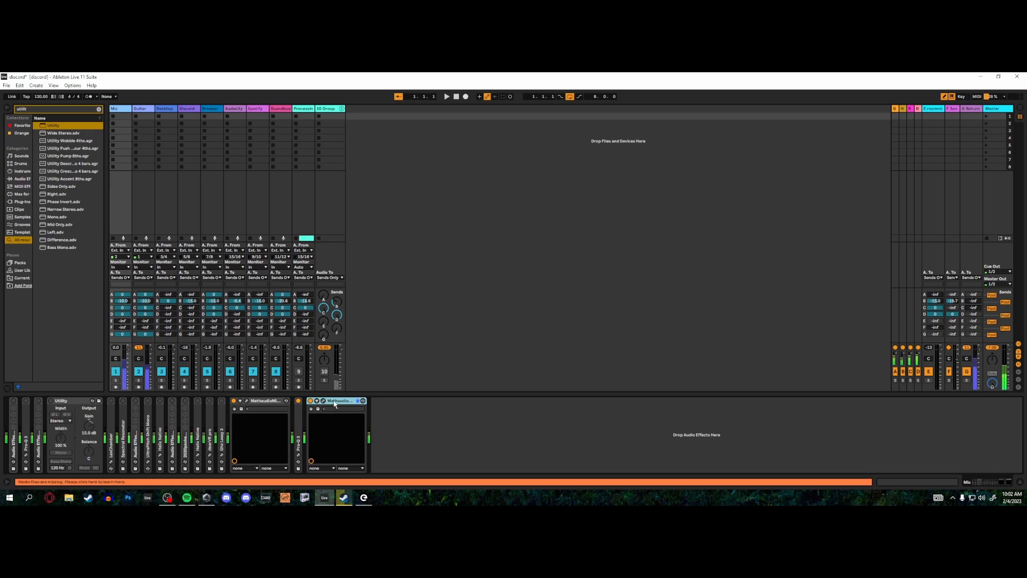
- Select the two Microphone EQ devices and the Pro-Q 3 between them on the Mic track, and toggle their bypass to compare the sound
left_click(278, 409)
left_click(298, 401)
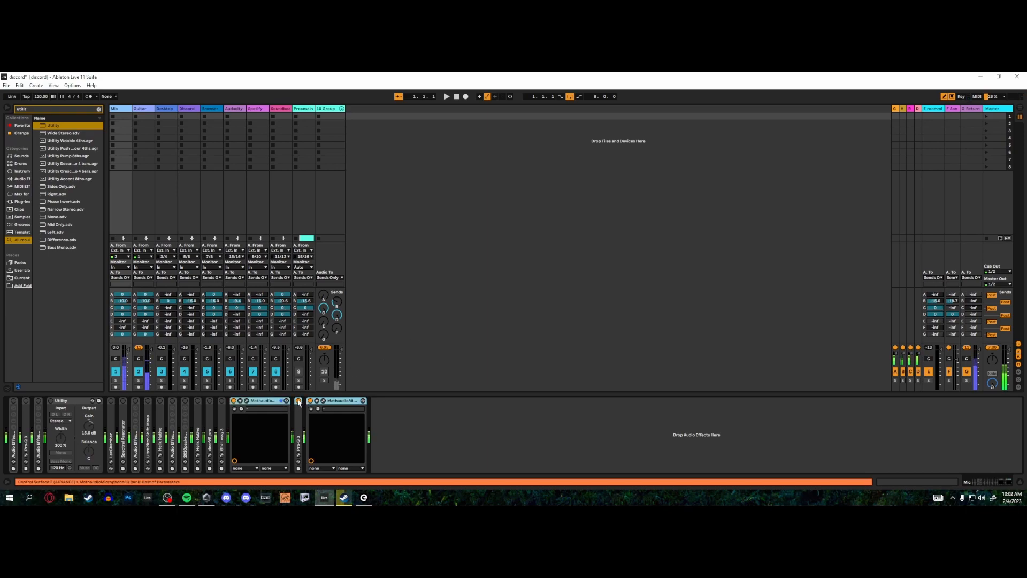
left_click(298, 402)
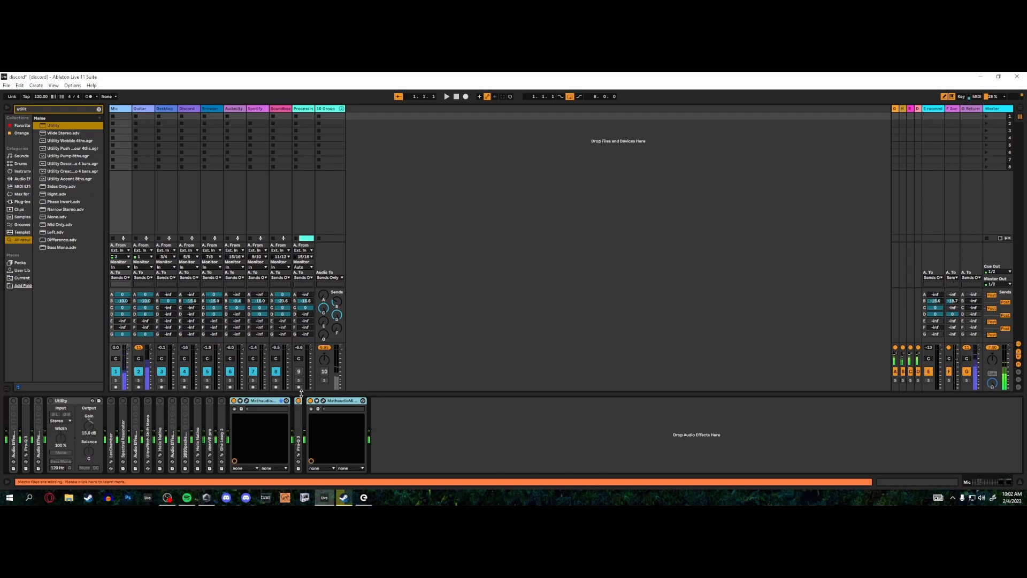